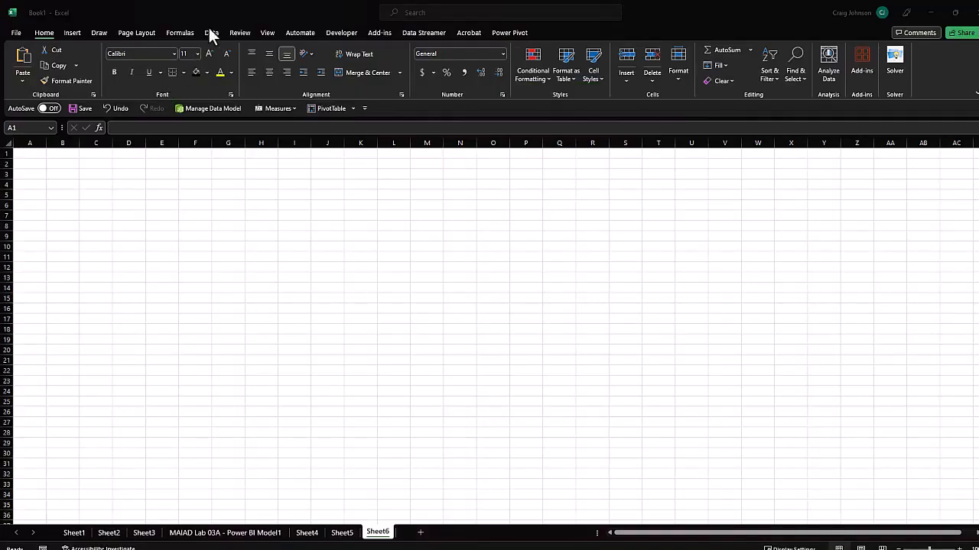
Open the list of available Power BI datasets as a Power Platform data source for the blank sheet
left_click(211, 32)
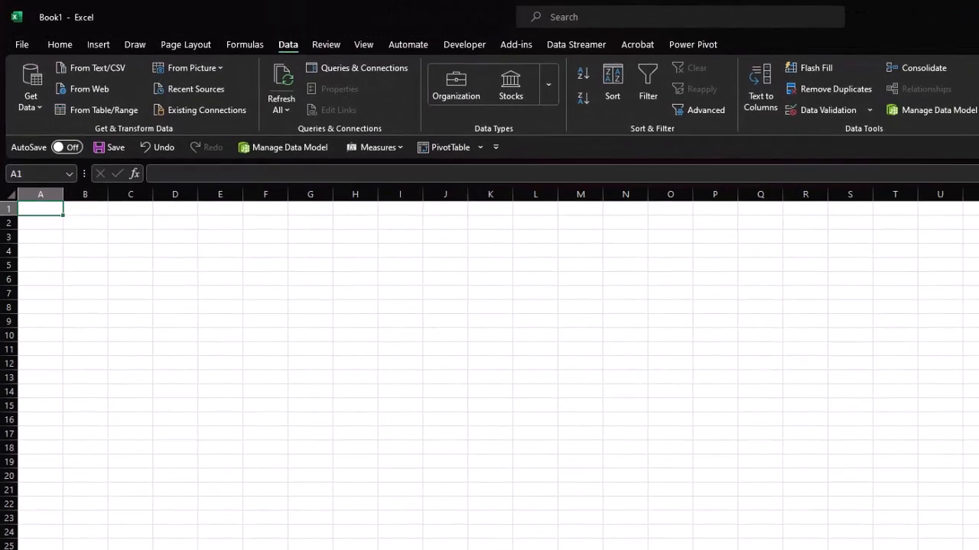
scroll(489, 369, "up", 2)
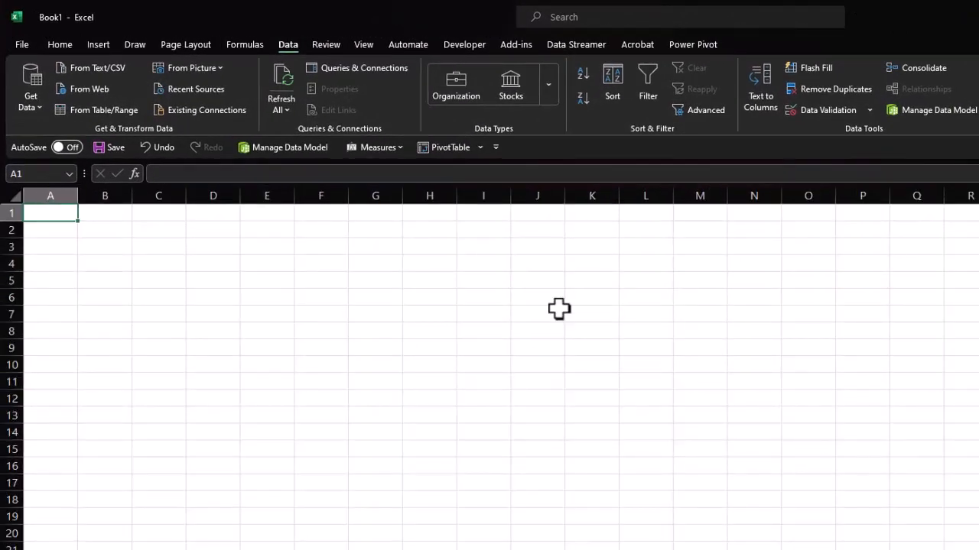
left_click(27, 99)
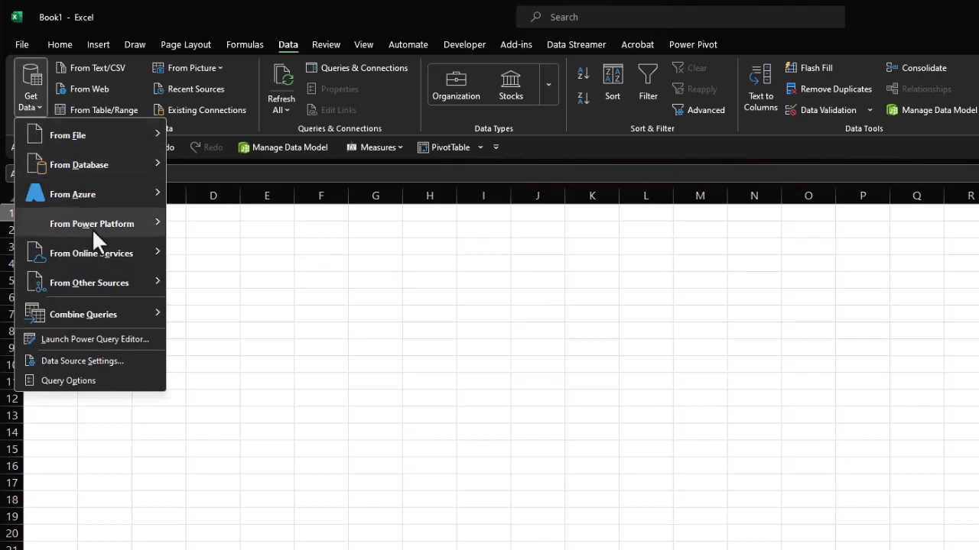
mouse_move(93, 222)
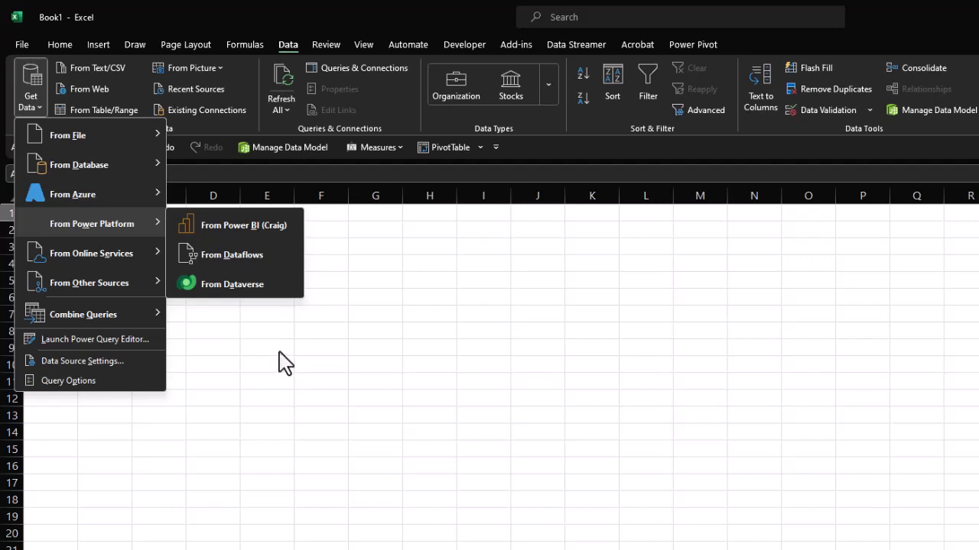
left_click(237, 226)
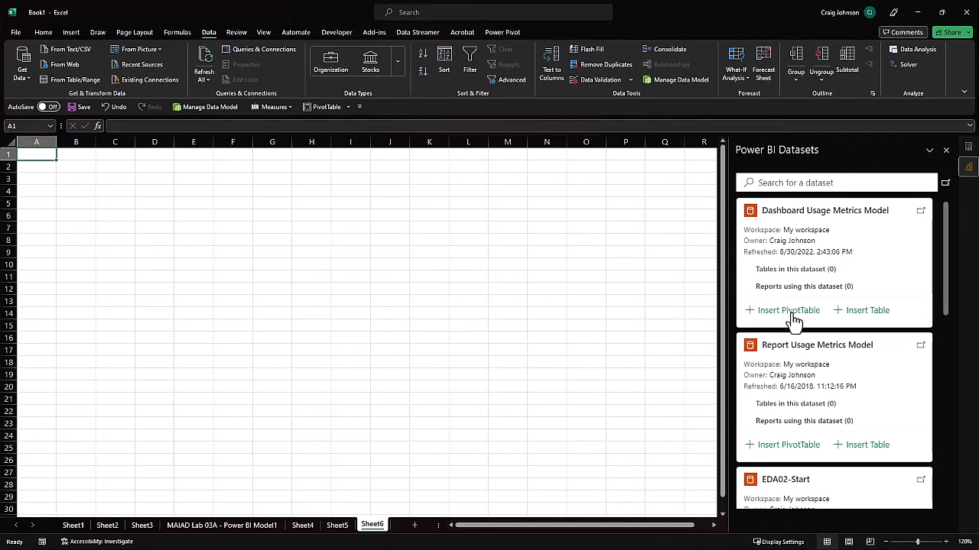
Search the Power BI datasets for "adve" and insert a PivotTable from the AdventureWorks Report_CJ dataset
scroll(780, 321, "down", 5)
scroll(795, 329, "down", 5)
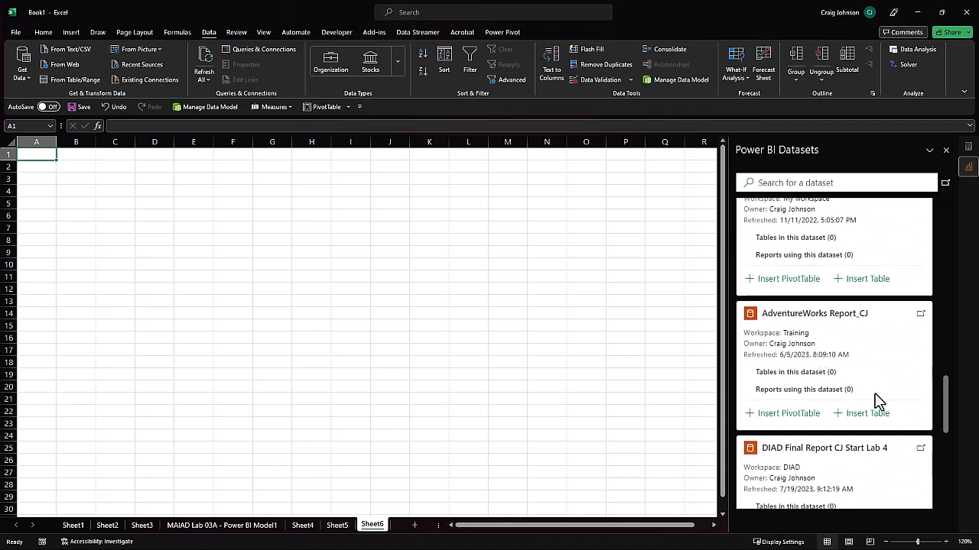
scroll(765, 222, "down", 5)
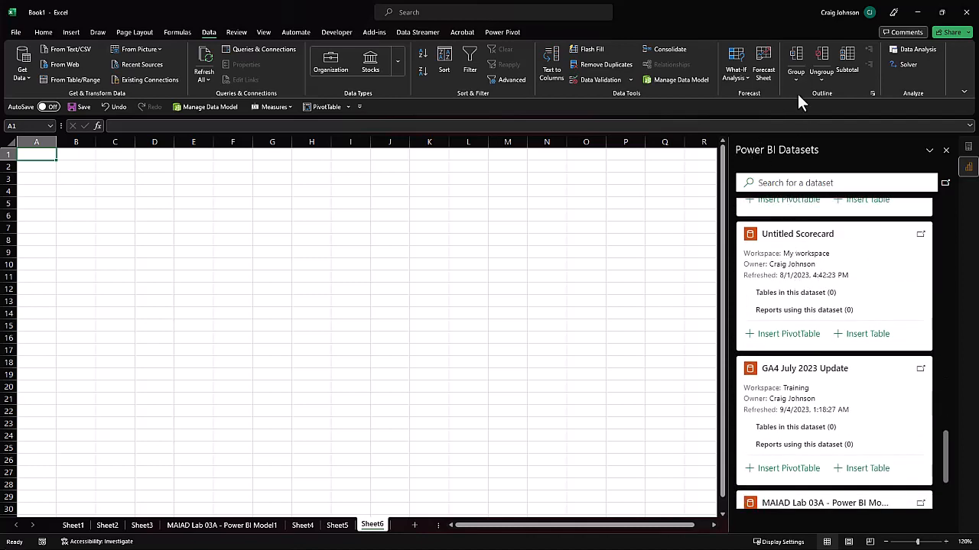
left_click(784, 183)
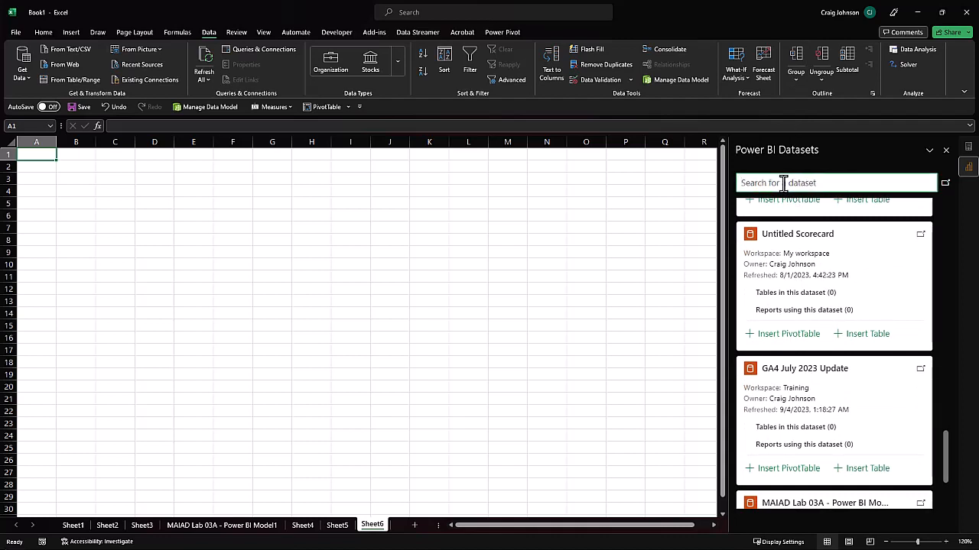
type("adve")
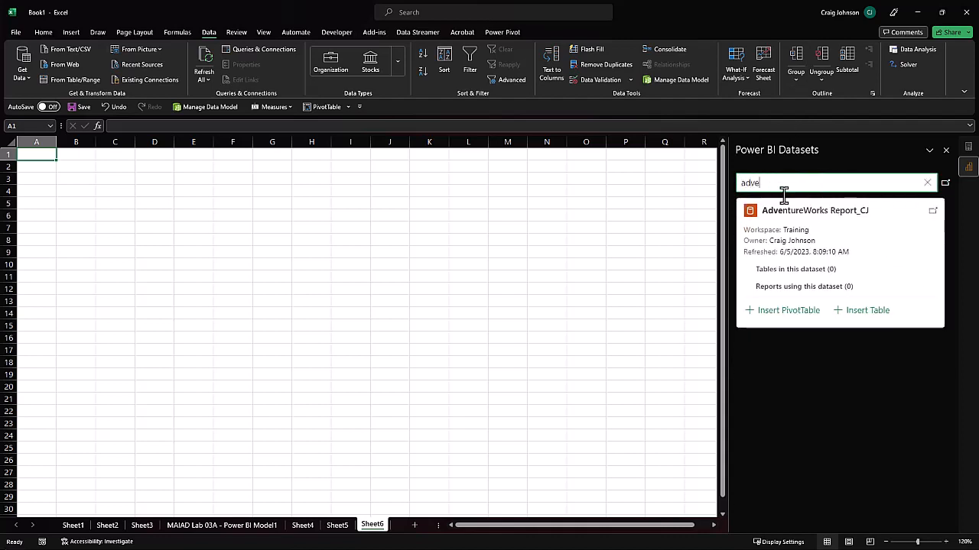
left_click(779, 312)
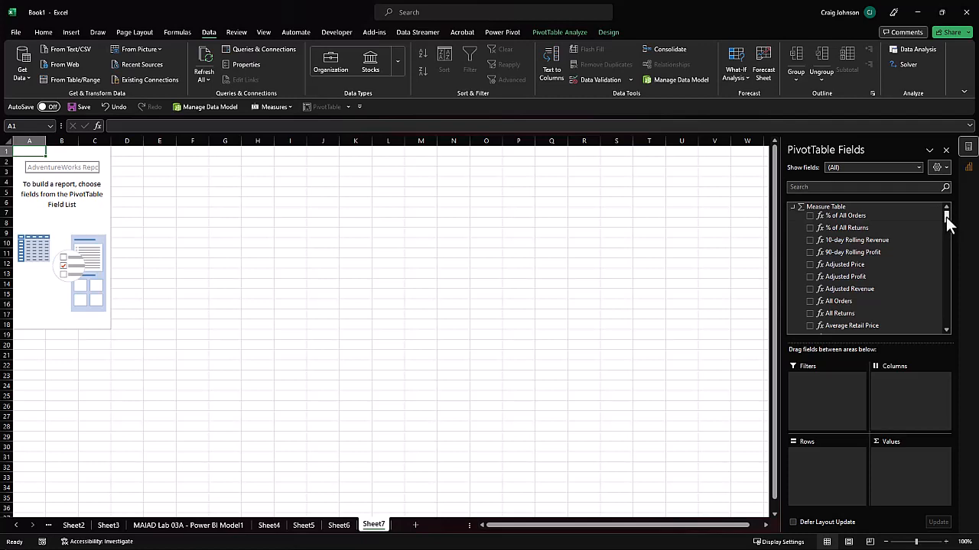
Add the Occupation field from the Customer Lookup table to the PivotTable rows
left_click_drag(946, 216, 929, 307)
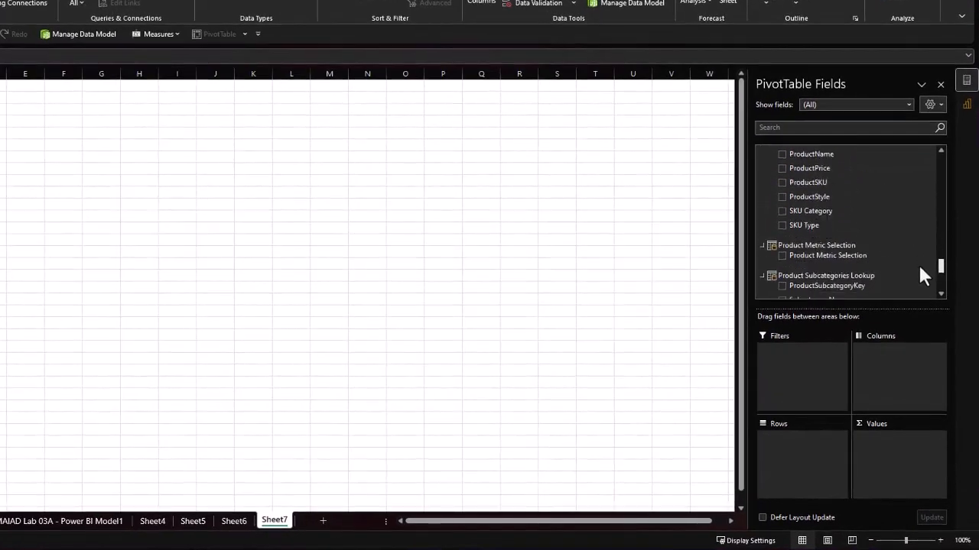
scroll(917, 272, "down", 3)
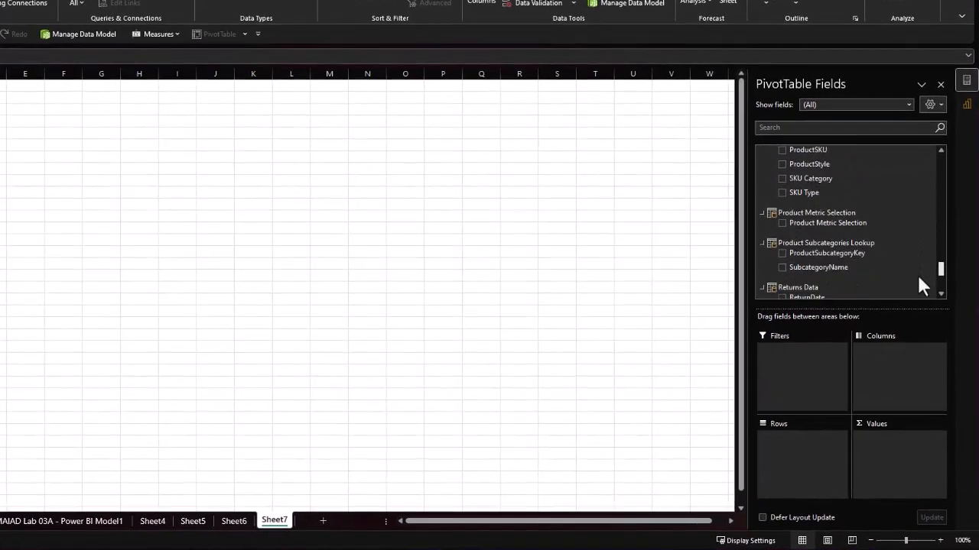
scroll(916, 268, "up", 3)
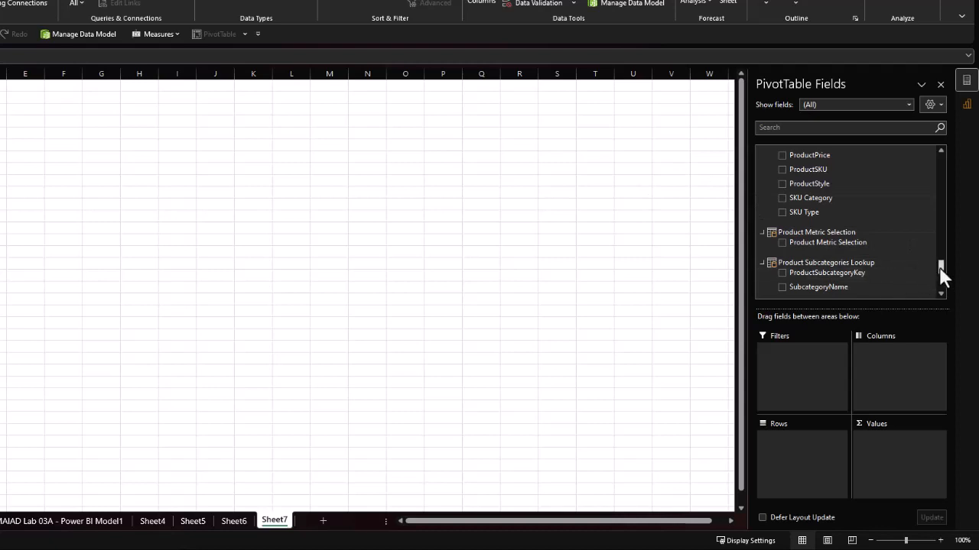
left_click_drag(940, 268, 932, 238)
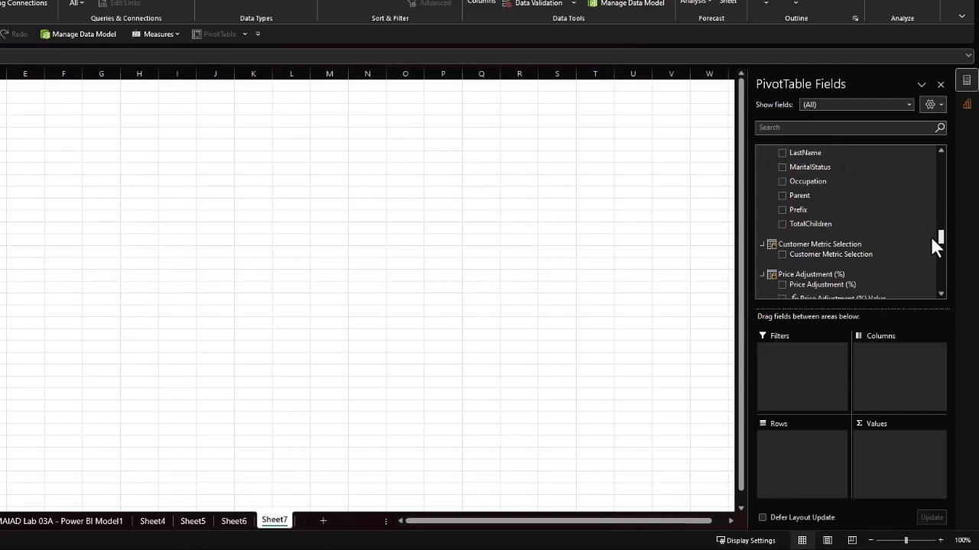
left_click(782, 181)
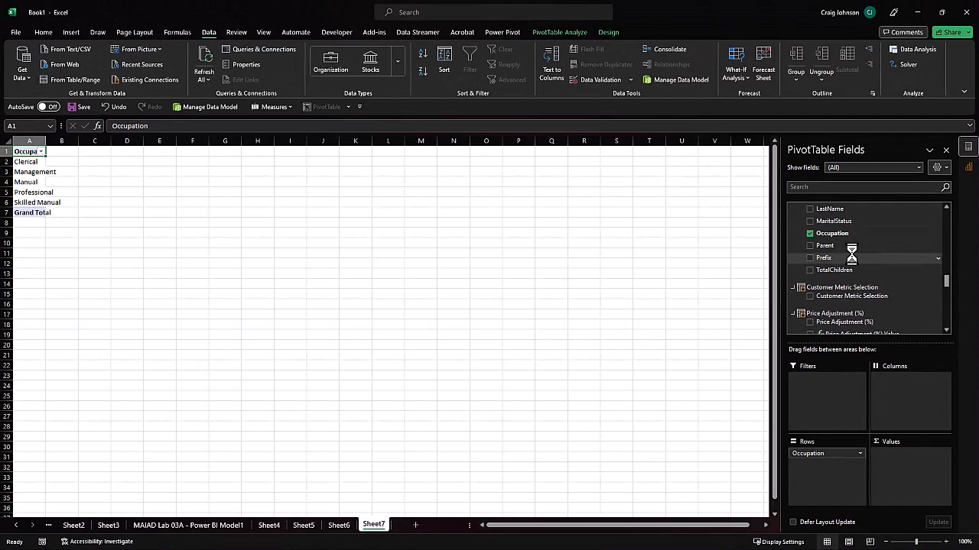
Add the All Orders, All Returns, Total Cost and YTD Revenue measures to the PivotTable values
scroll(872, 275, "up", 5)
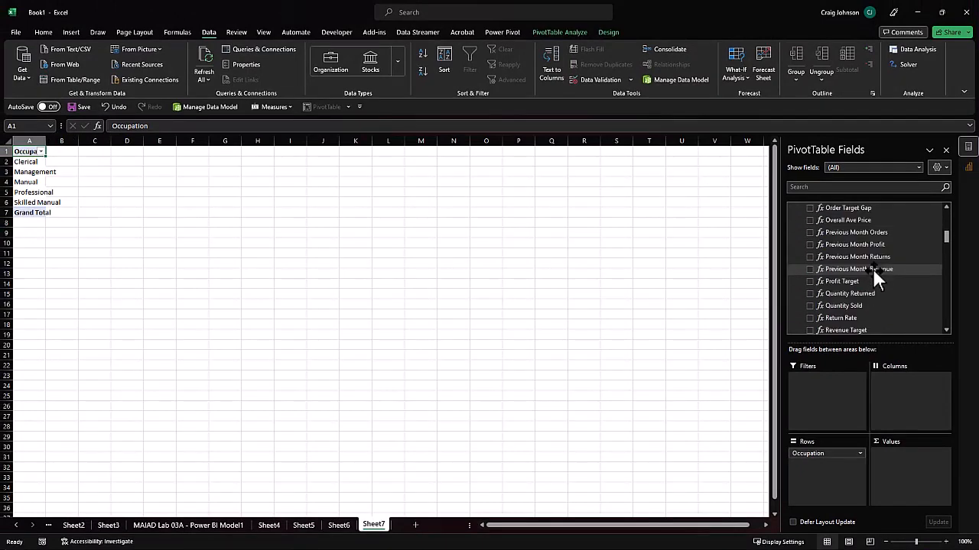
scroll(873, 269, "up", 10)
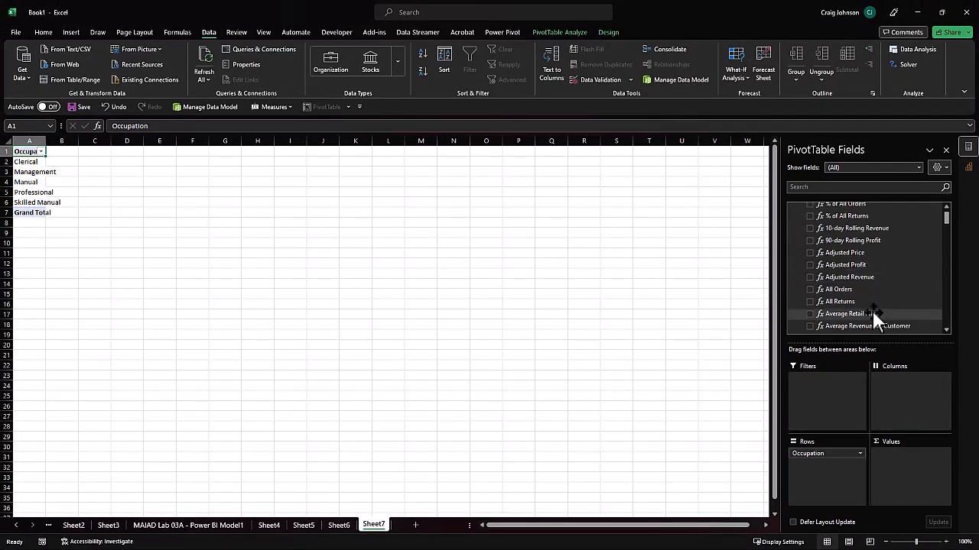
left_click(810, 290)
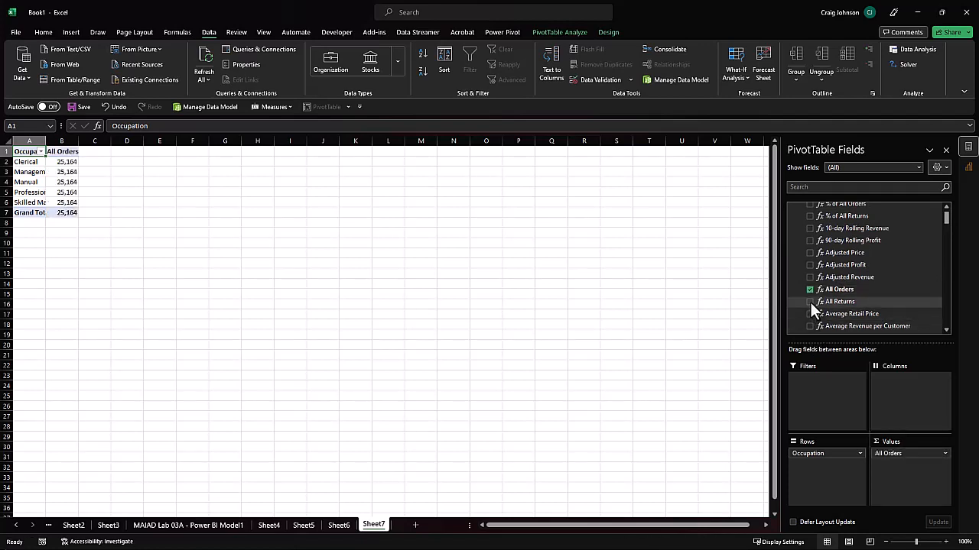
left_click(810, 302)
scroll(864, 315, "down", 8)
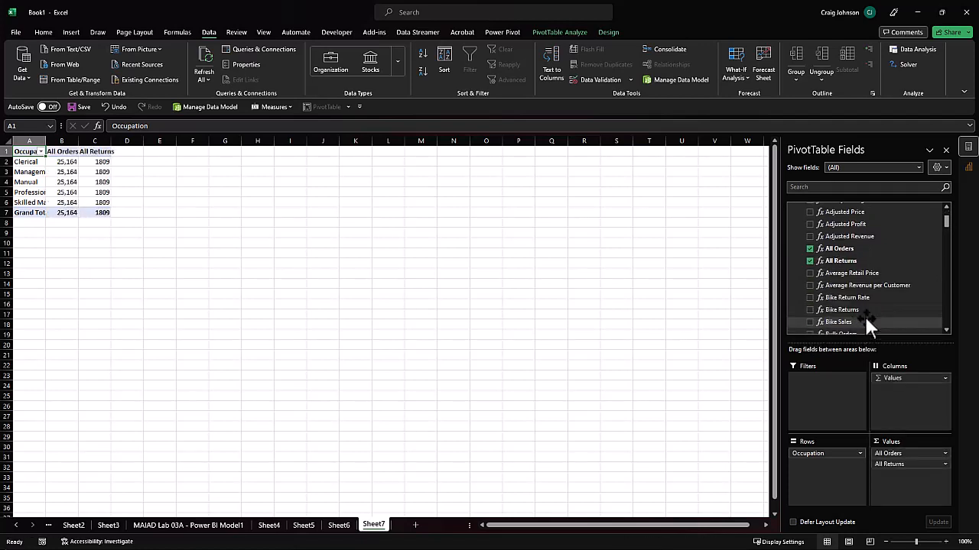
left_click(809, 302)
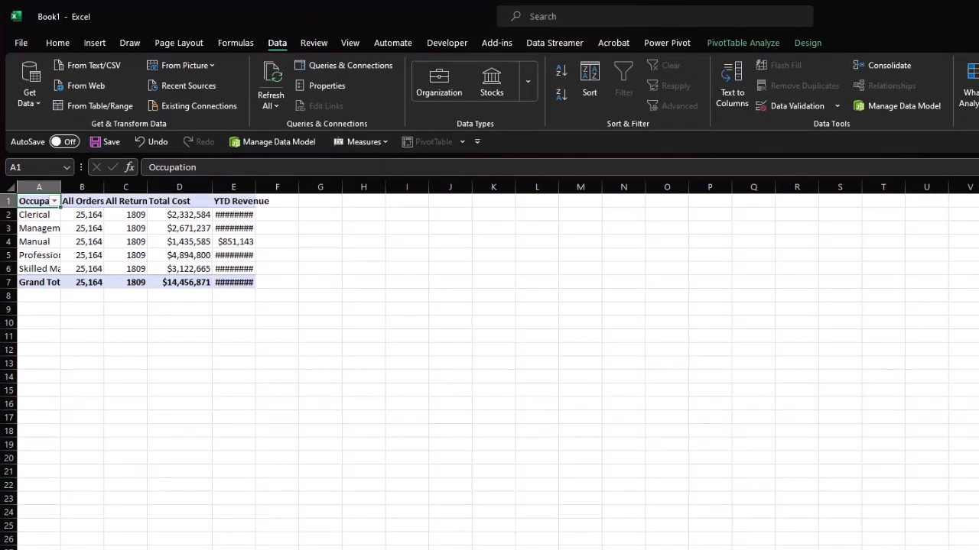
Widen the YTD Revenue and Occupation columns so their contents fit
left_click_drag(256, 192, 283, 192)
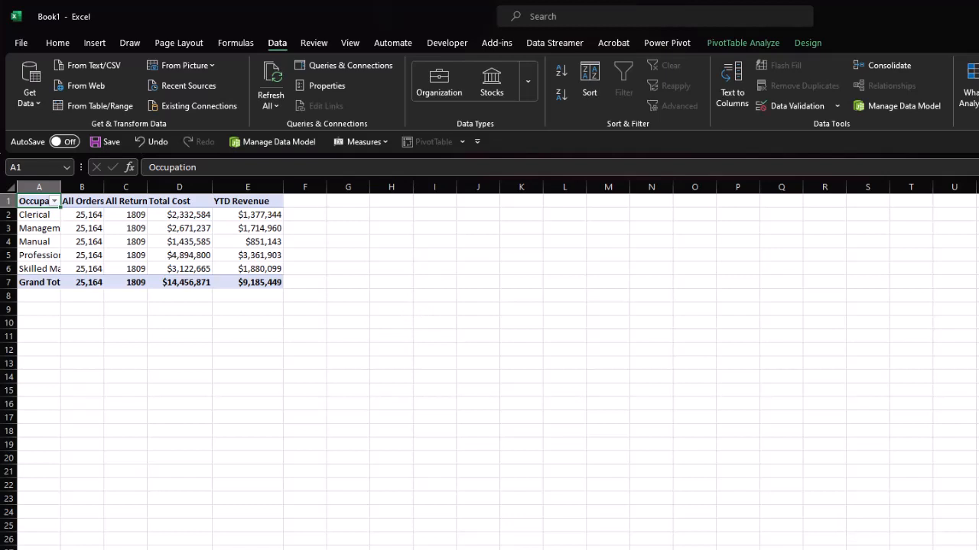
left_click(978, 549)
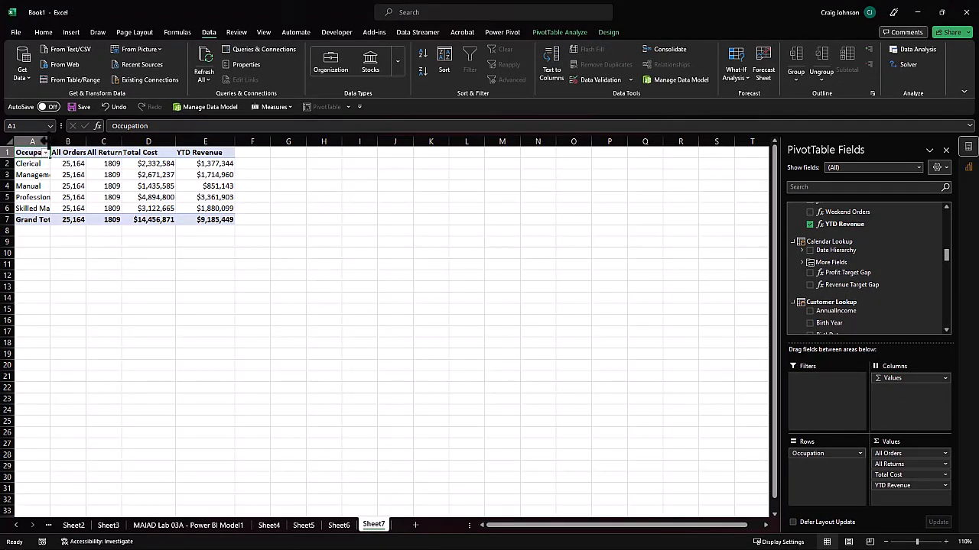
left_click_drag(50, 142, 68, 141)
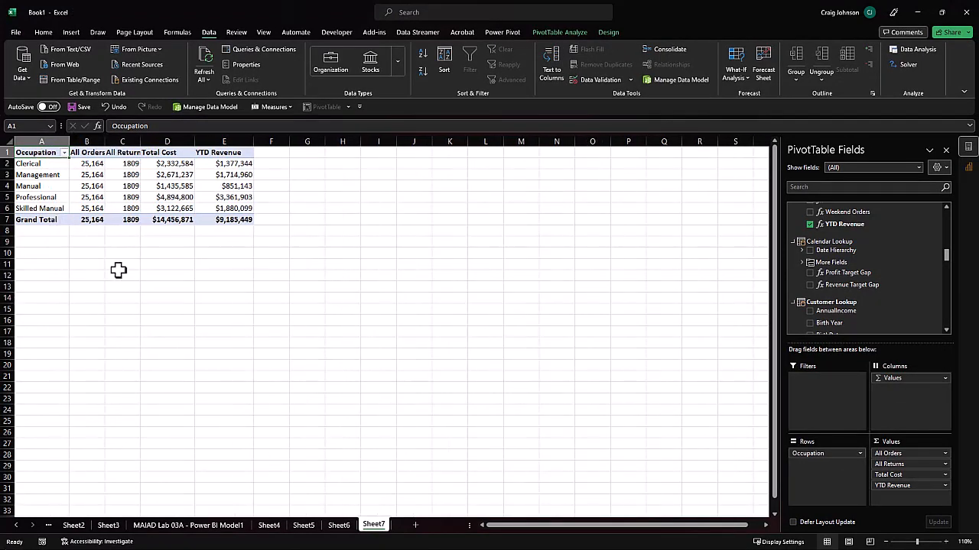
Start creating a table at cell A10 from the MAIAD Lab 03A Power BI dataset
left_click(44, 255)
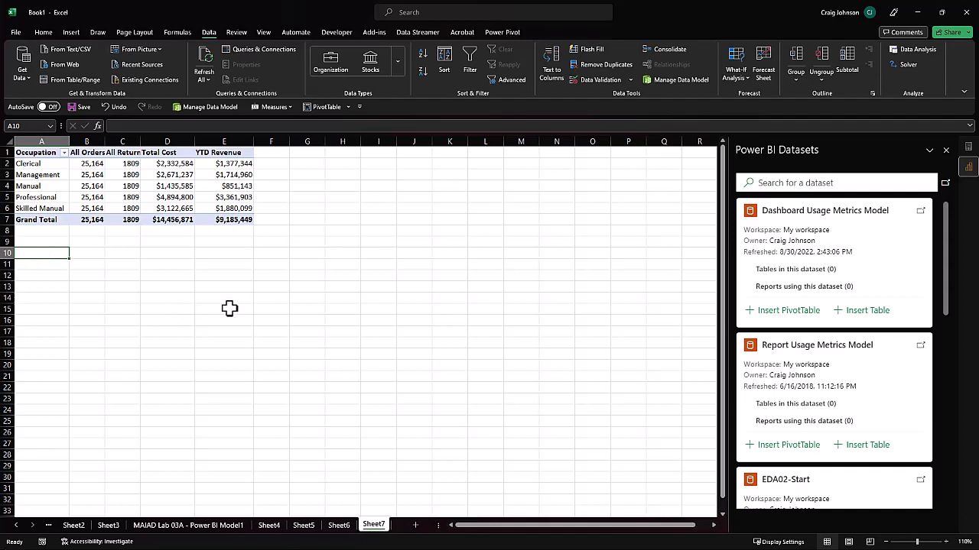
scroll(849, 348, "down", 10)
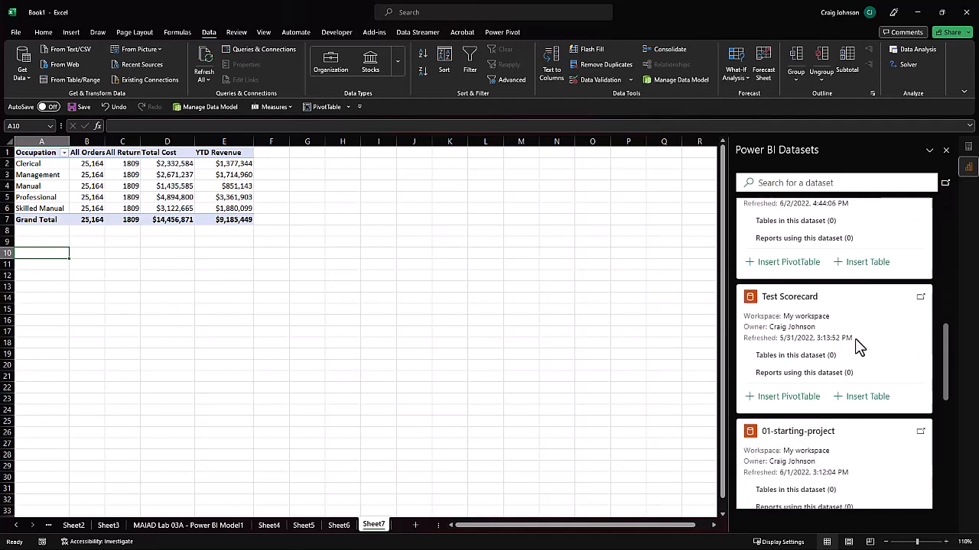
scroll(848, 350, "down", 5)
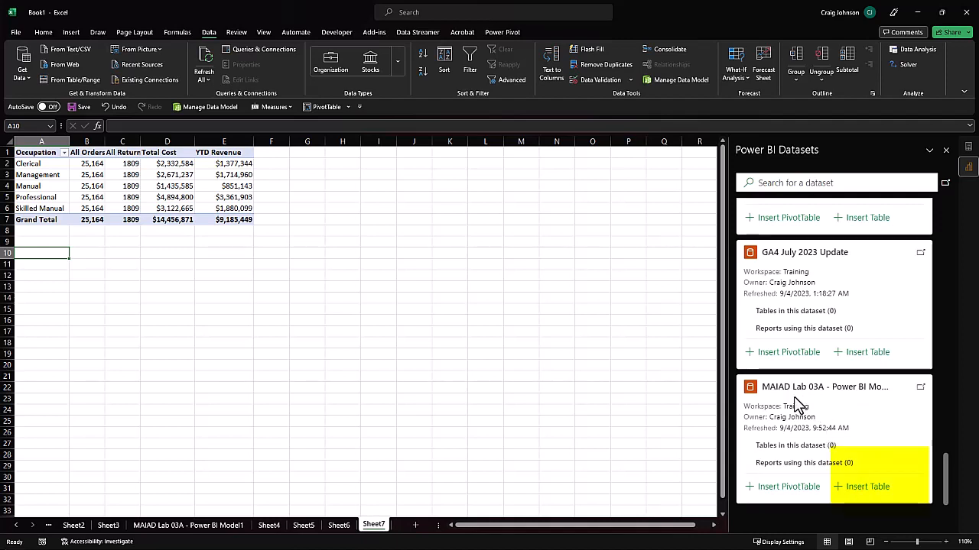
left_click(858, 492)
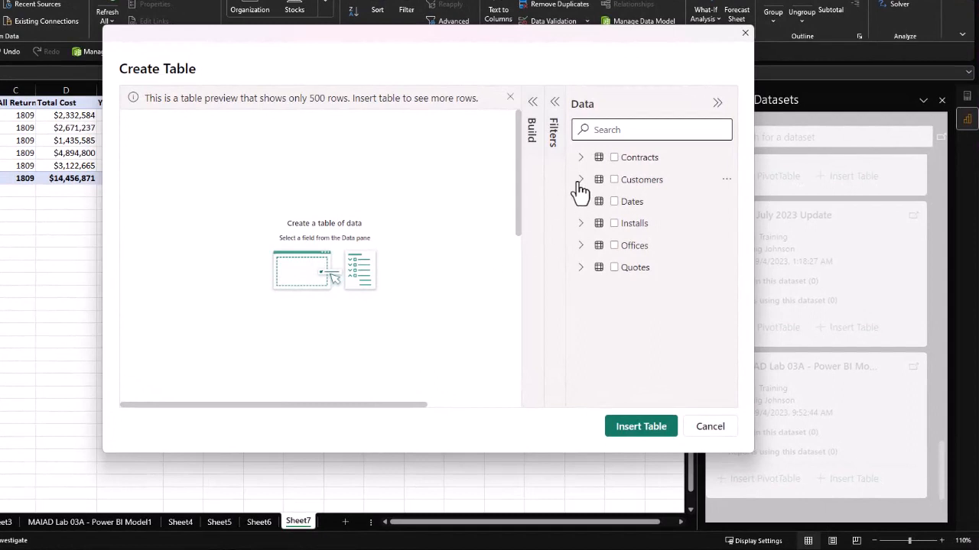
Add the Region field from the Offices table to the new table
left_click(580, 246)
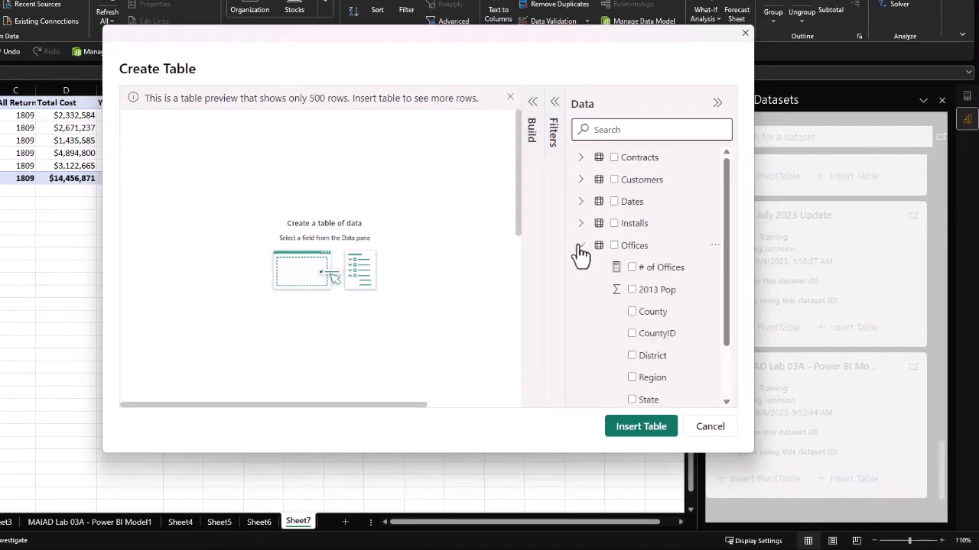
left_click(642, 341)
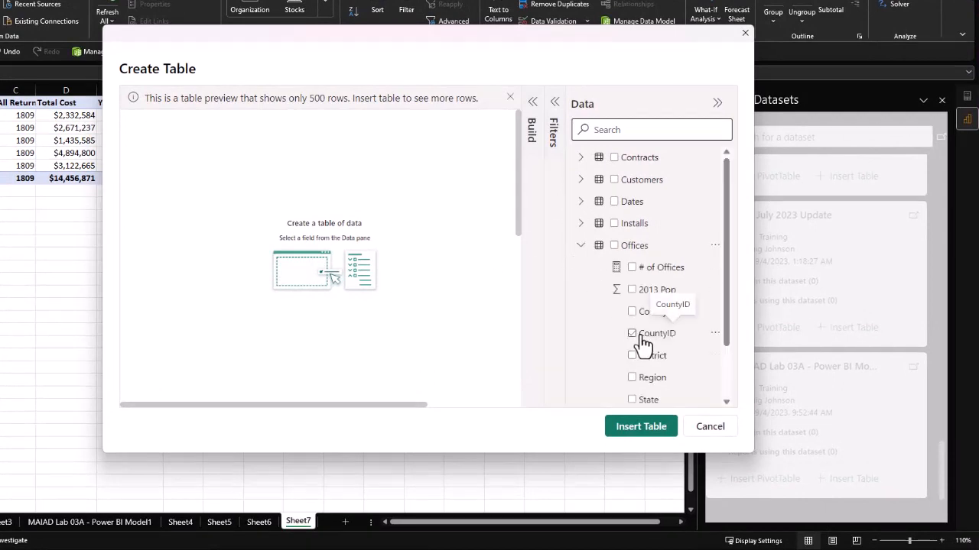
left_click(632, 375)
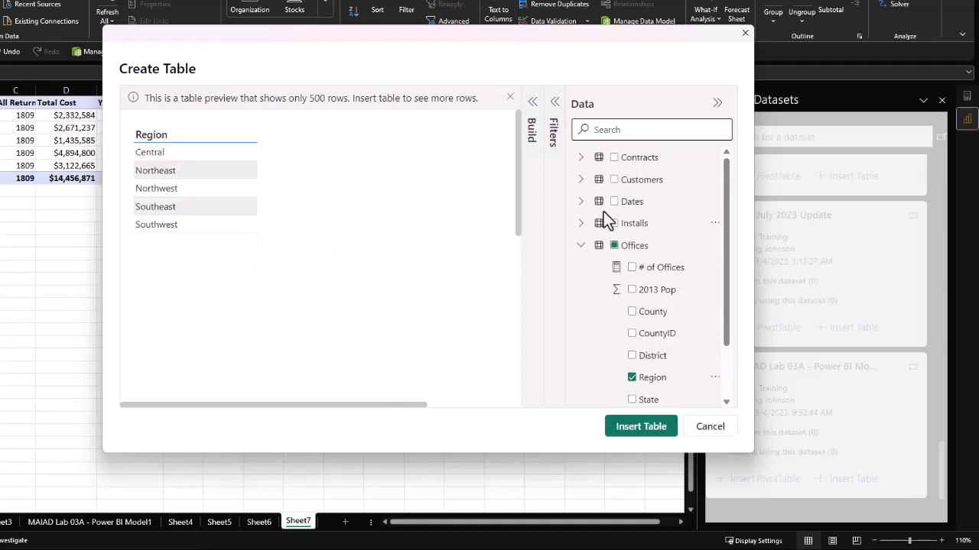
Add the MRR Won - Contracts measure from the Contracts table to the new table
left_click(582, 158)
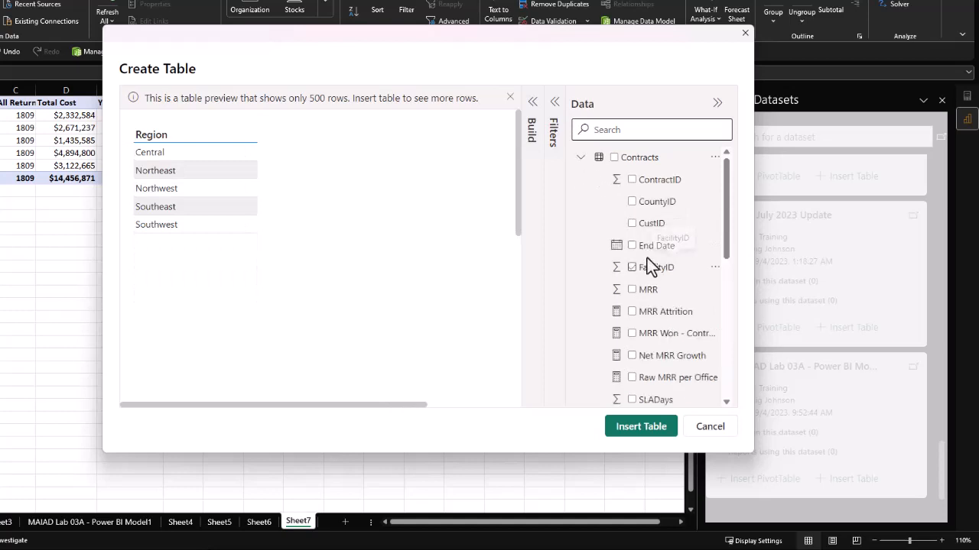
scroll(646, 257, "down", 3)
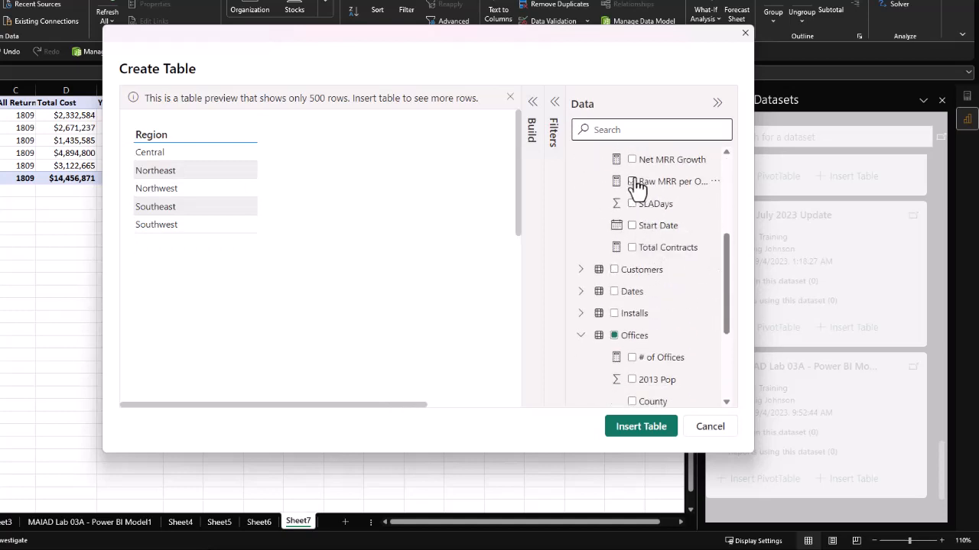
scroll(648, 227, "up", 1)
scroll(646, 228, "up", 1)
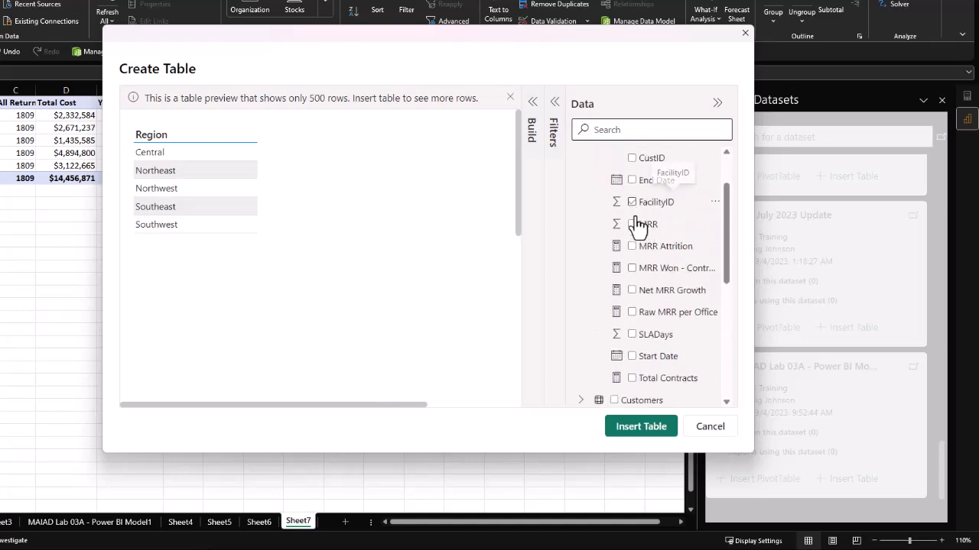
left_click(631, 268)
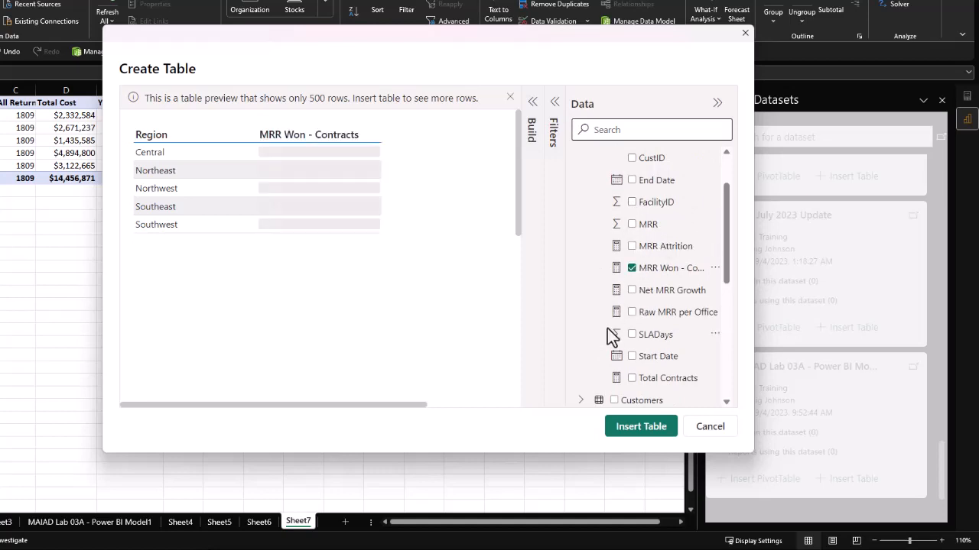
scroll(650, 352, "down", 4)
scroll(654, 365, "up", 2)
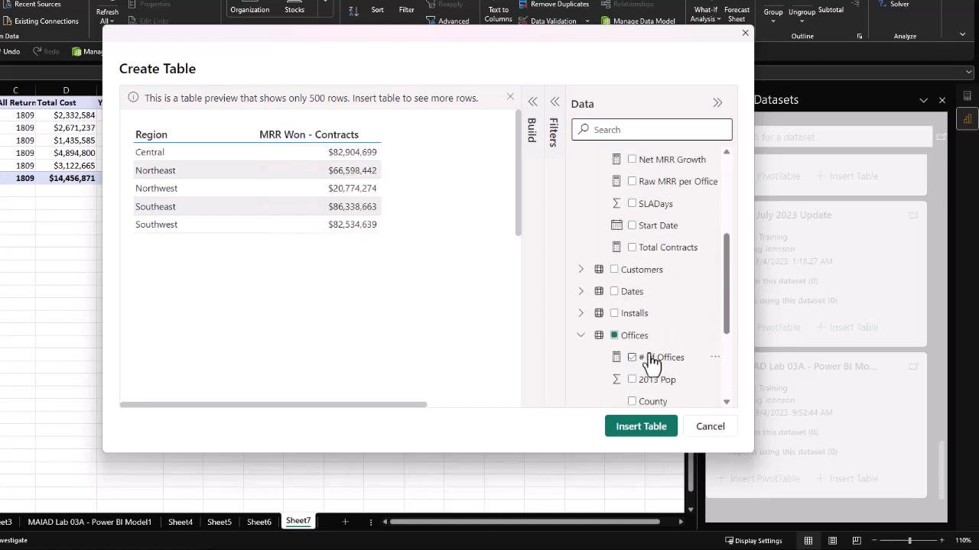
Add the Total Contracts measure from the Contracts table and the Won vs Potential MRR measure from the Quotes table to the new table
left_click(632, 247)
scroll(655, 335, "down", 3)
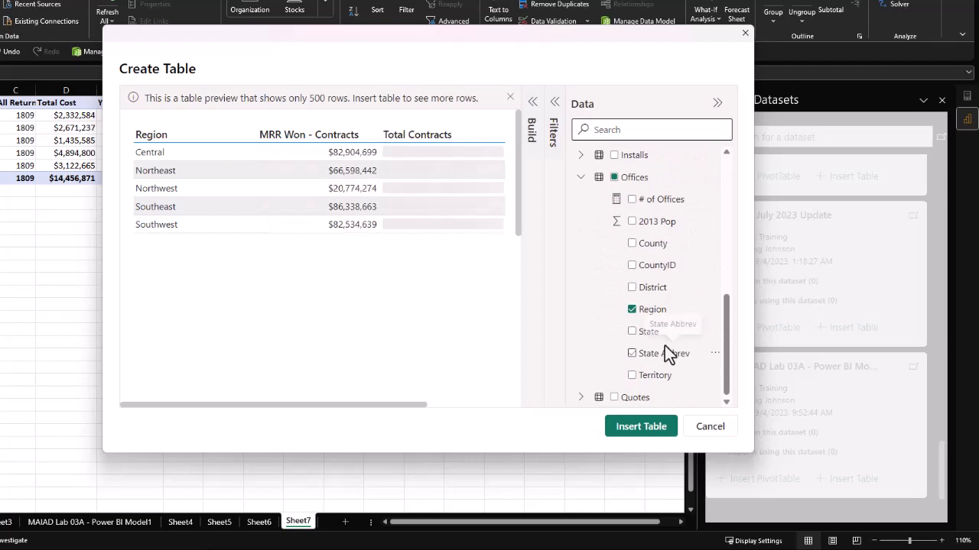
left_click(579, 397)
scroll(613, 367, "down", 3)
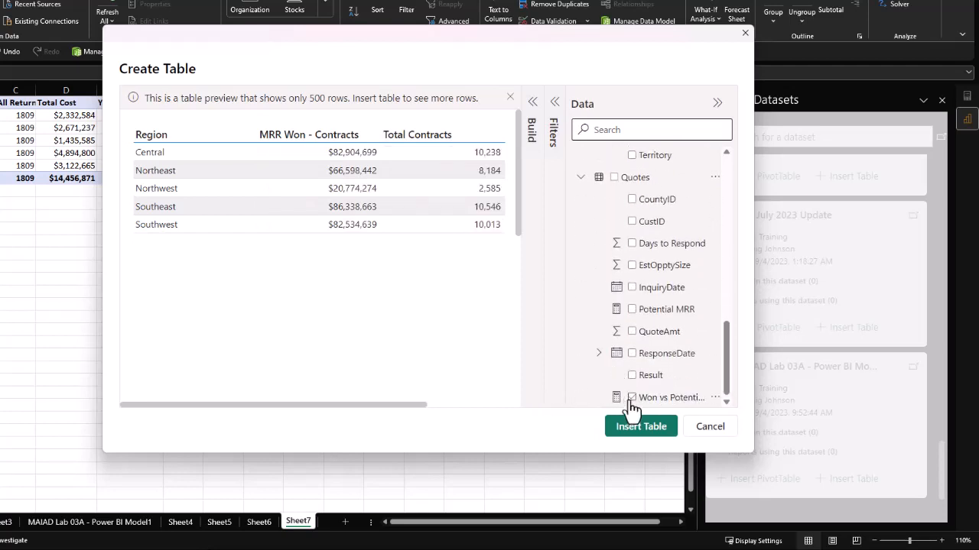
left_click(631, 397)
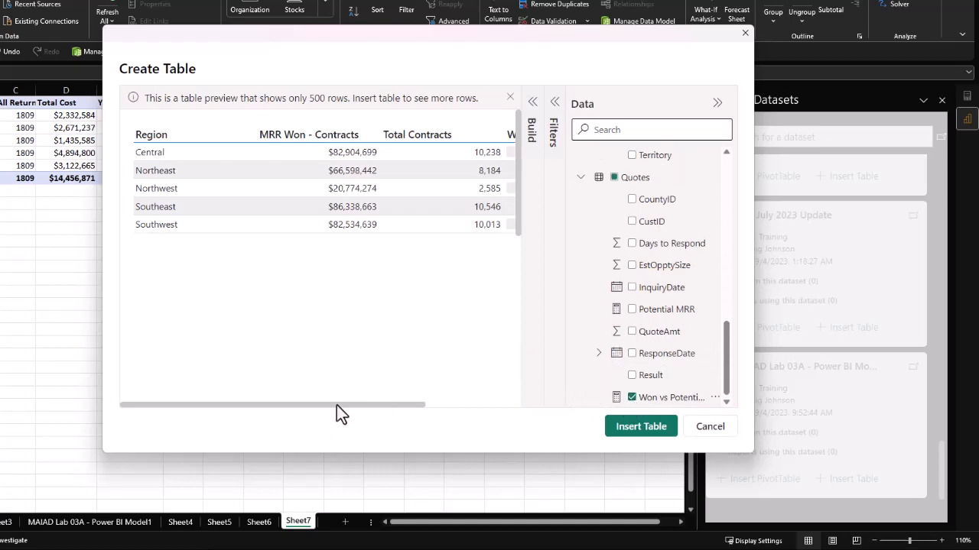
Check the preview through to the Won vs Potential MRR column and insert the table into the workbook
left_click_drag(334, 404, 288, 396)
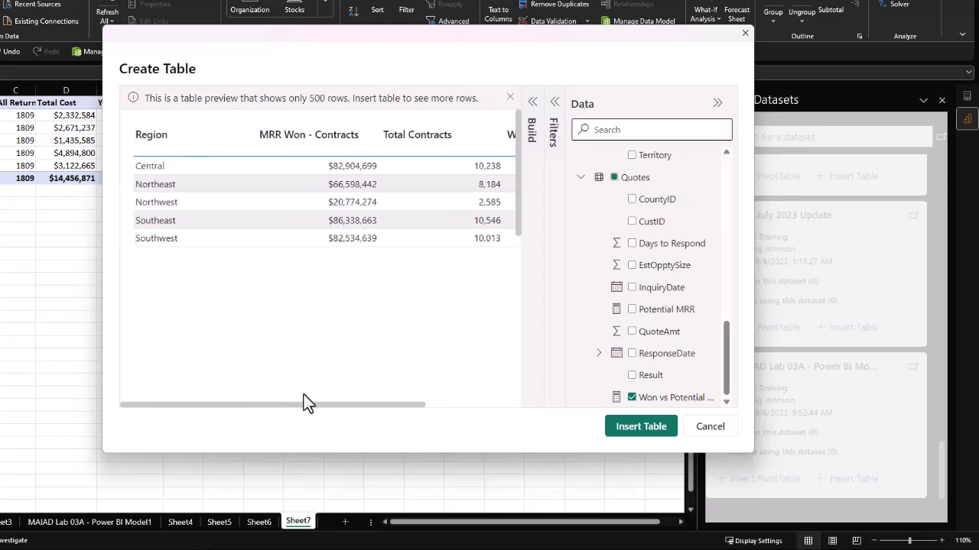
left_click_drag(303, 394, 435, 395)
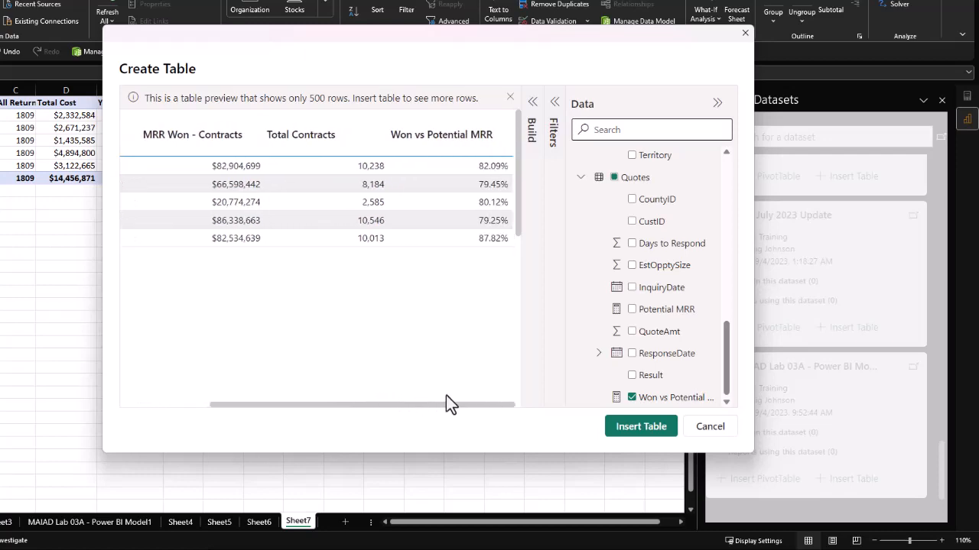
left_click(636, 427)
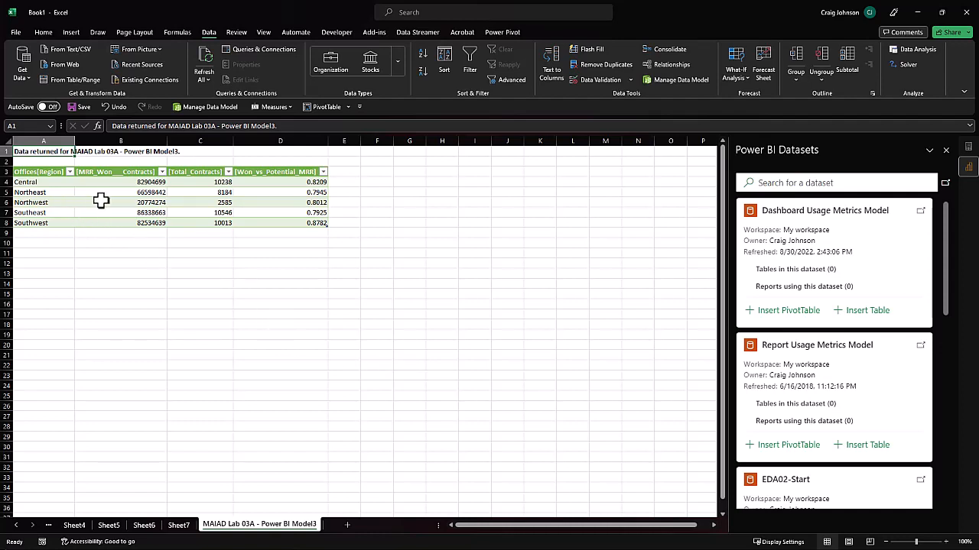
Compare the inserted MAIAD Lab 03A table with the Occupation PivotTable on Sheet7, selecting a cell in each
left_click(111, 201)
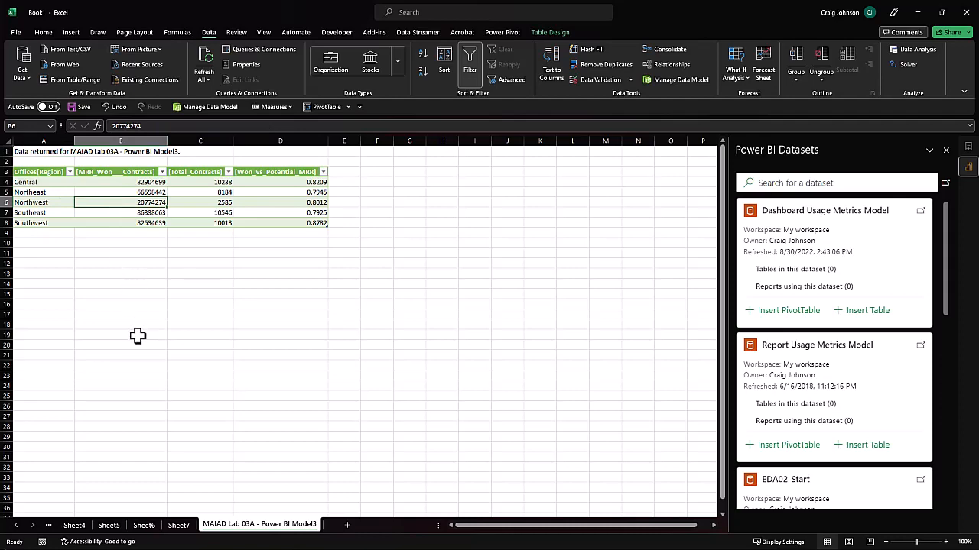
left_click(178, 526)
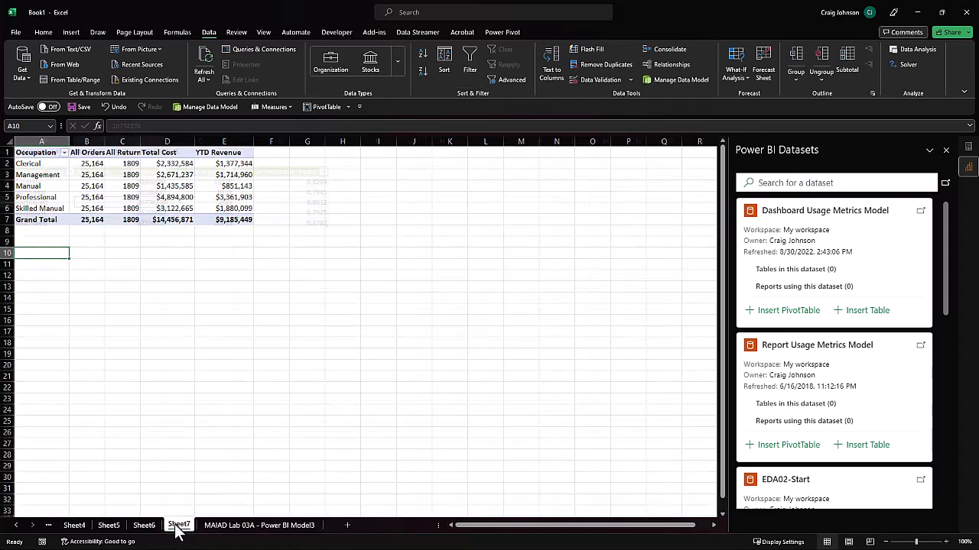
left_click(82, 187)
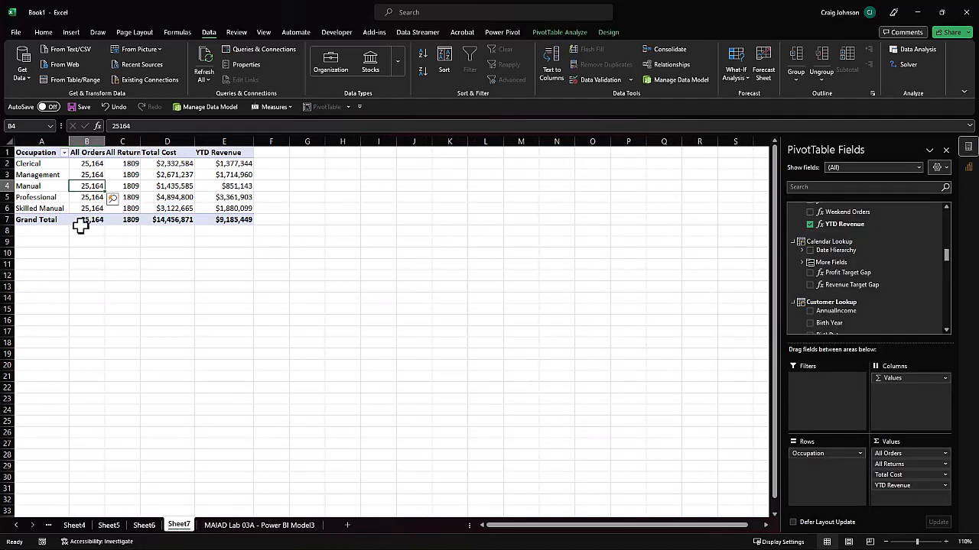
left_click(243, 526)
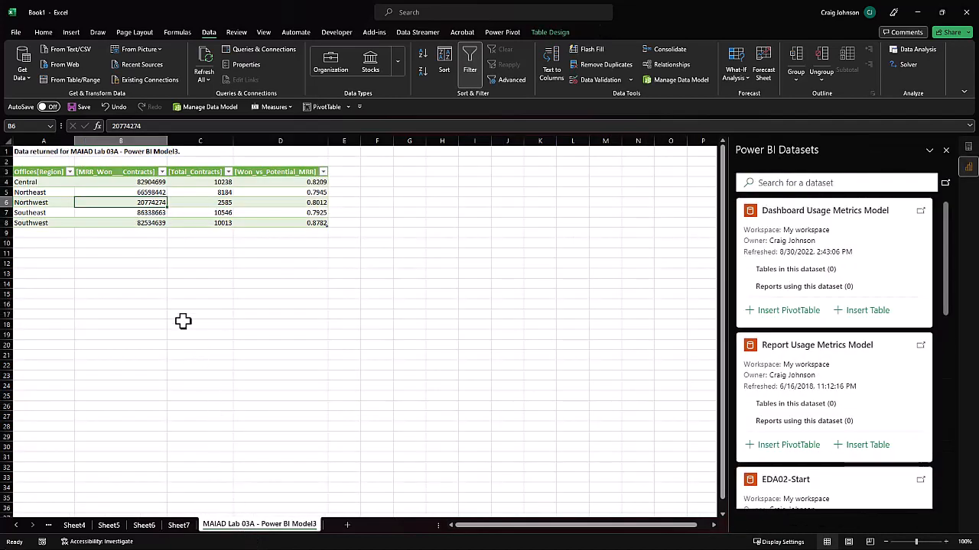
left_click(105, 194)
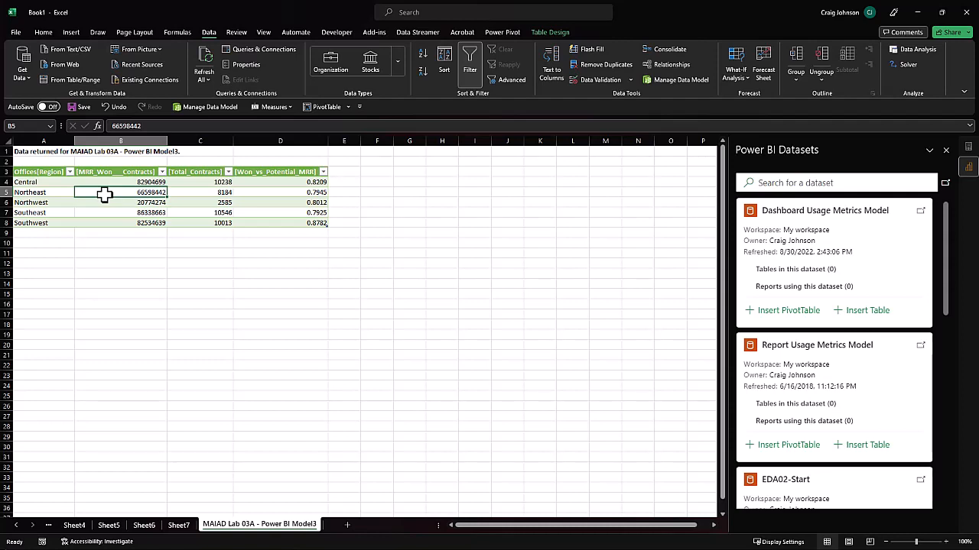
Review the refresh options for the inserted table and the Power Platform sources available for getting data
left_click(201, 74)
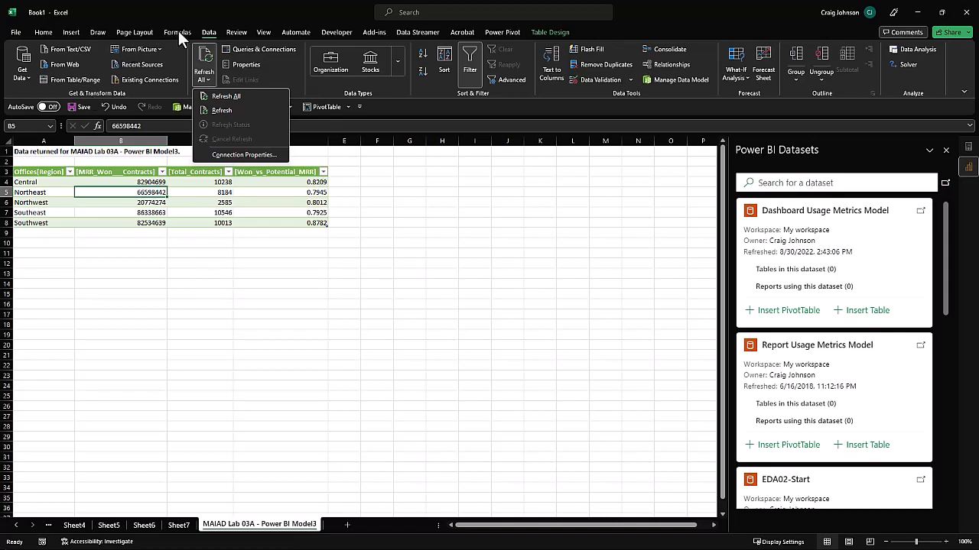
left_click(34, 74)
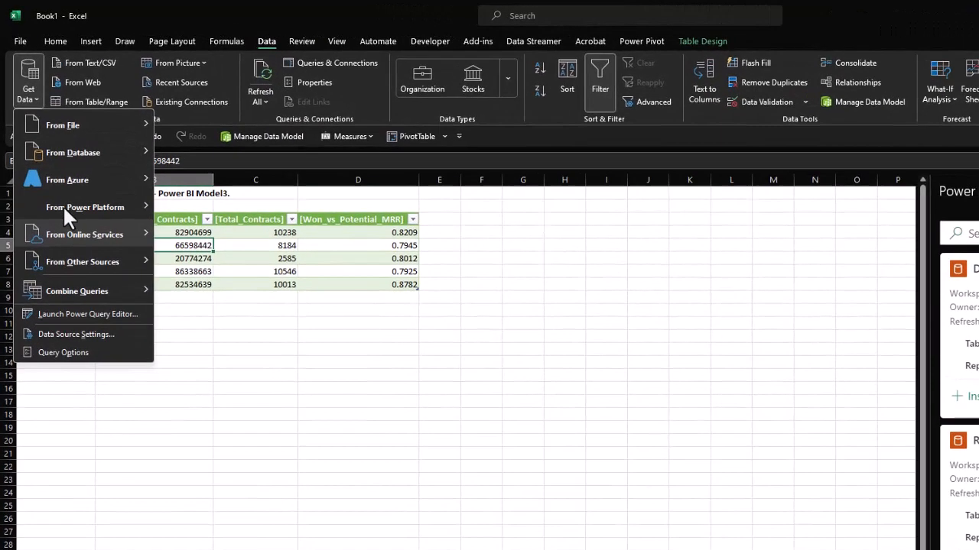
mouse_move(66, 208)
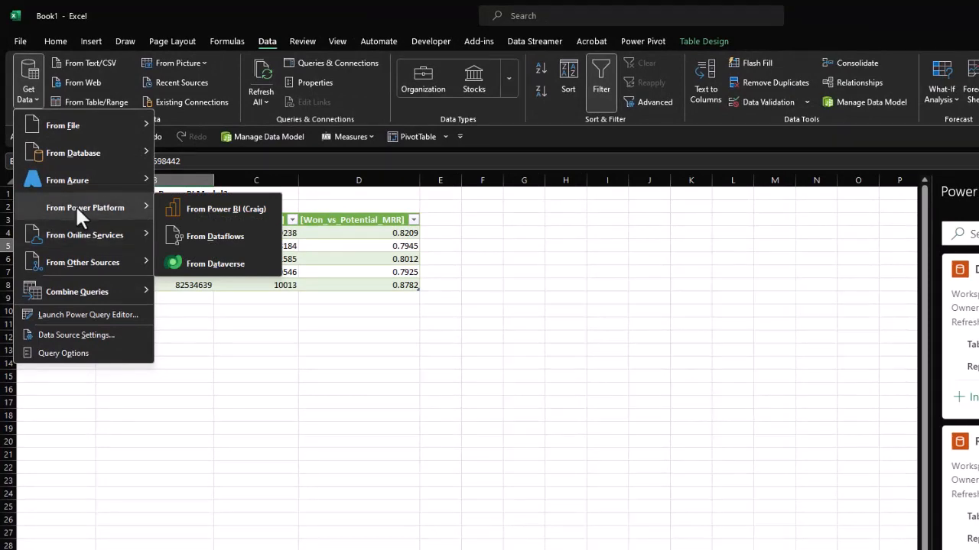